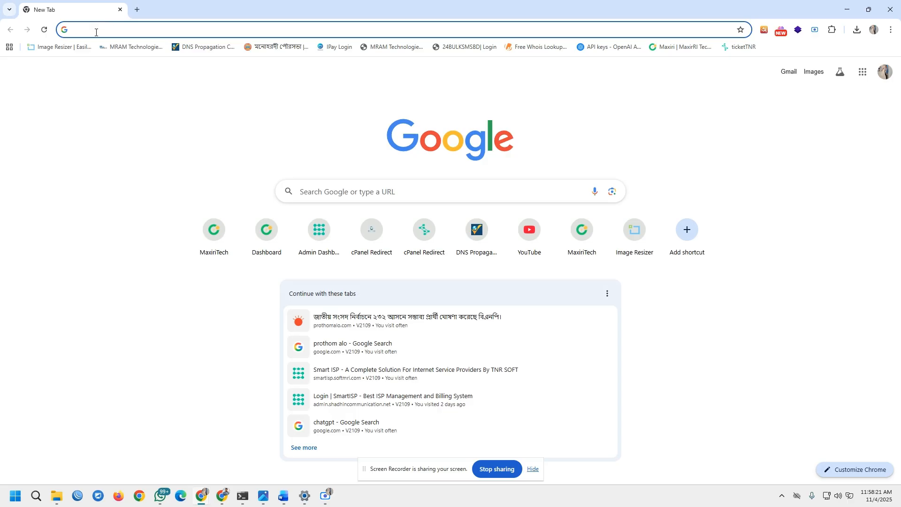
Step: Open mongodb.com and go from the Community Edition product to its community download page
left_click(94, 31)
type("mong")
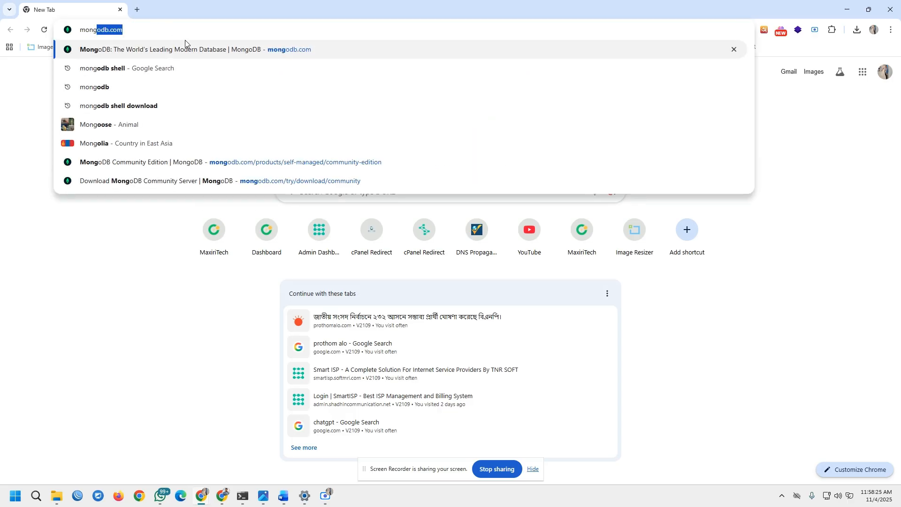
key("Return")
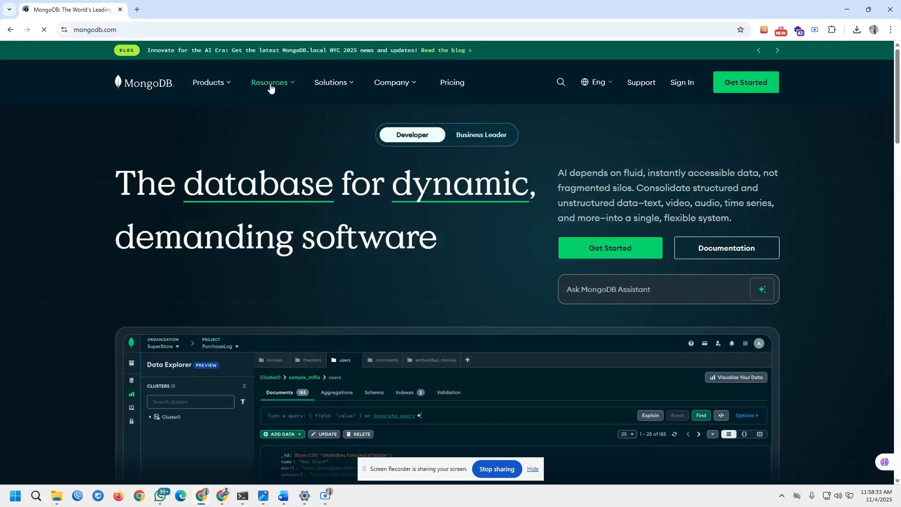
left_click(228, 86)
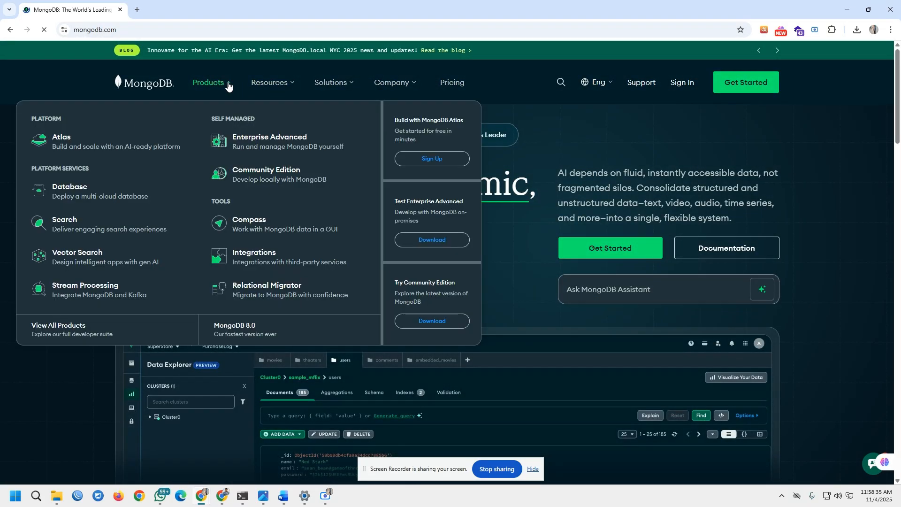
left_click(283, 184)
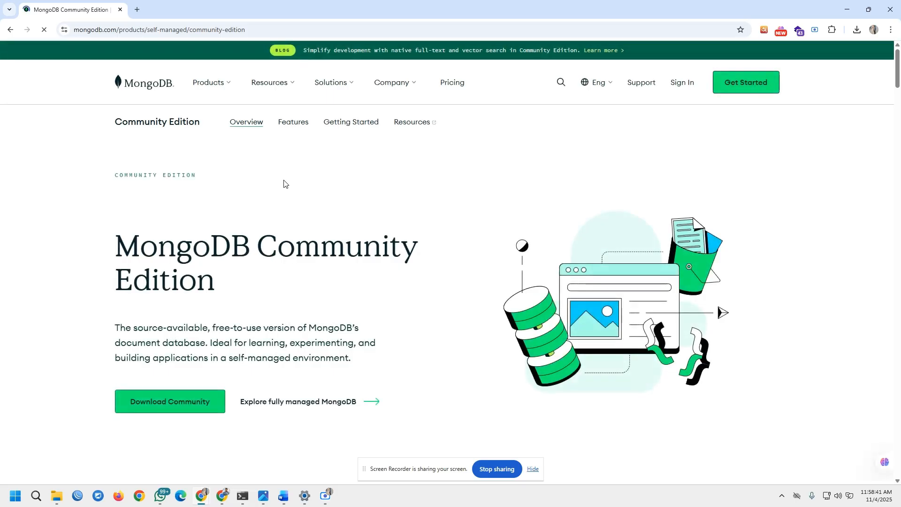
scroll(286, 188, "down", 2)
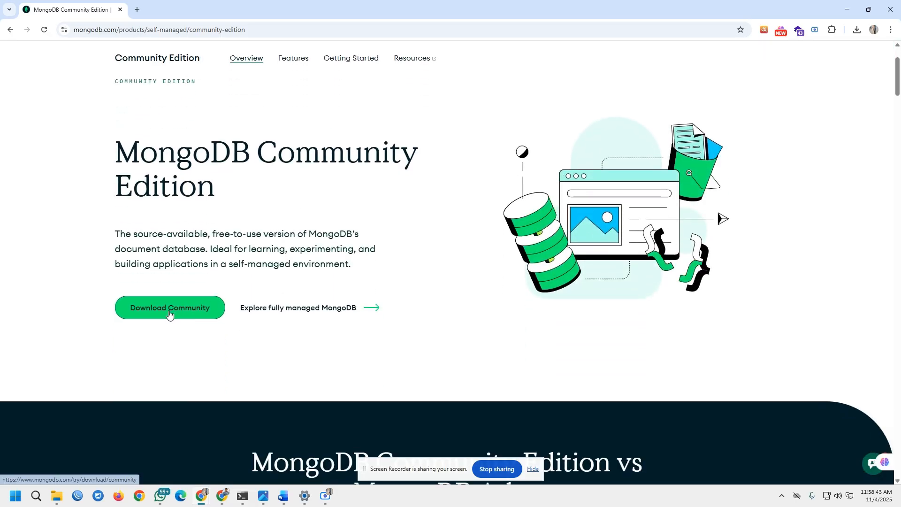
left_click(166, 315)
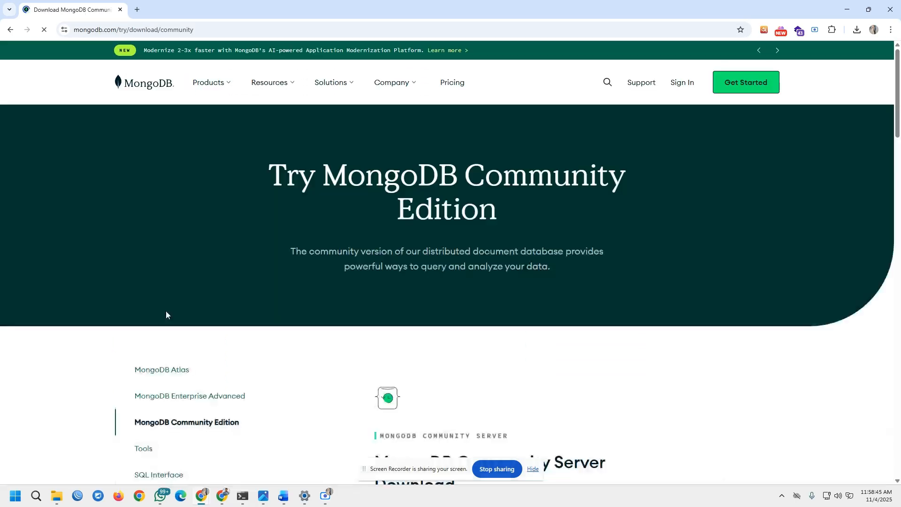
Step: Download MongoDB Community Server version 8.2.1 (current) for Windows x64 as an msi package
scroll(521, 183, "down", 1)
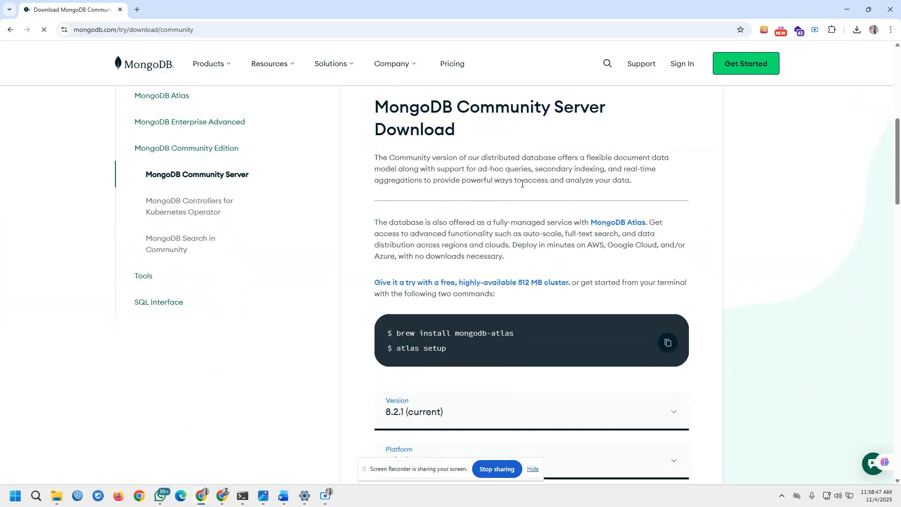
scroll(522, 184, "down", 3)
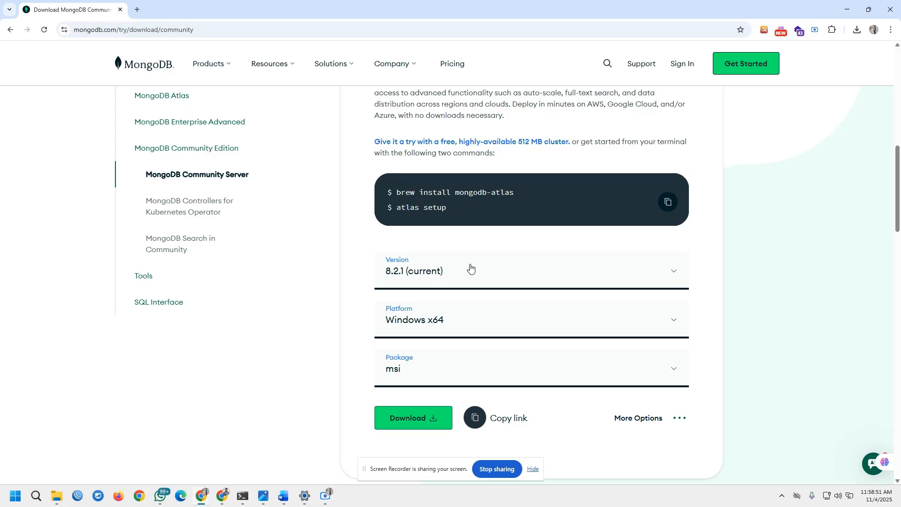
left_click(673, 324)
left_click(672, 323)
scroll(670, 324, "down", 2)
left_click(642, 231)
left_click(673, 229)
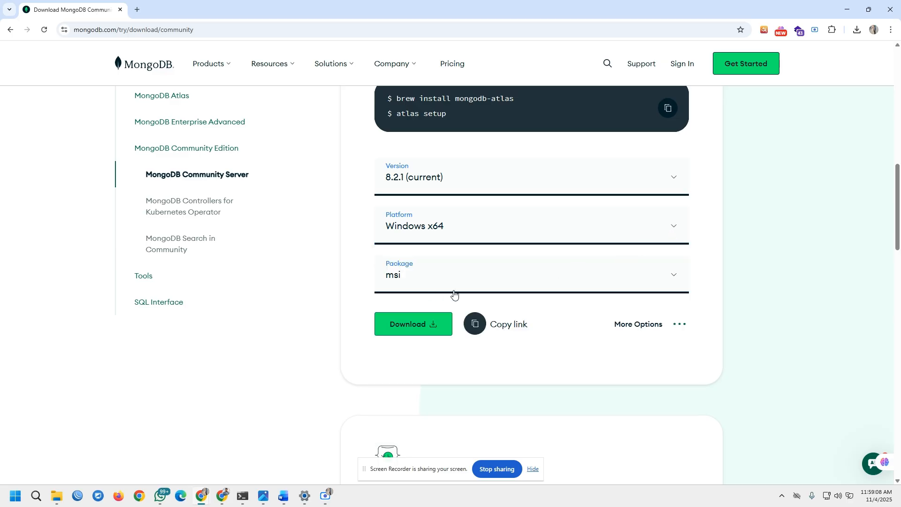
left_click(417, 332)
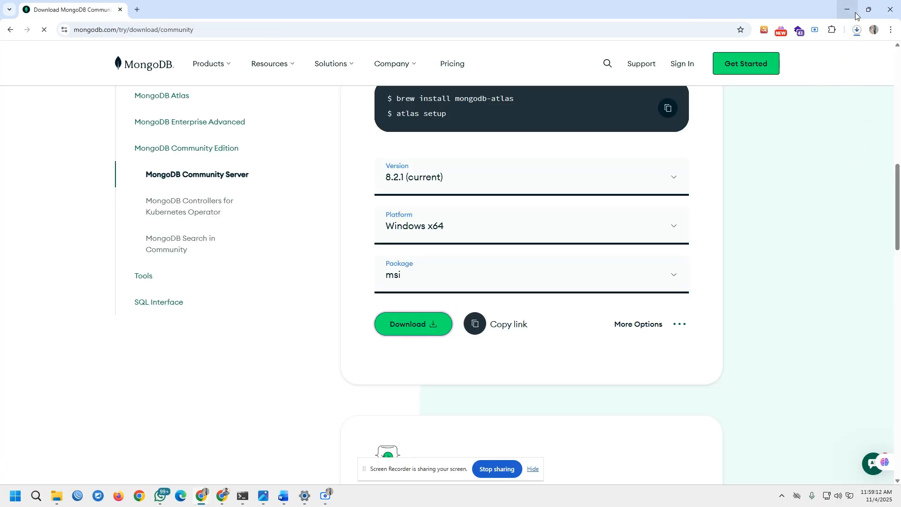
Step: Launch the downloaded mongodb-windows-x86_64-8.2.1-signed.msi installer and bring its setup wizard to the front
left_click(857, 31)
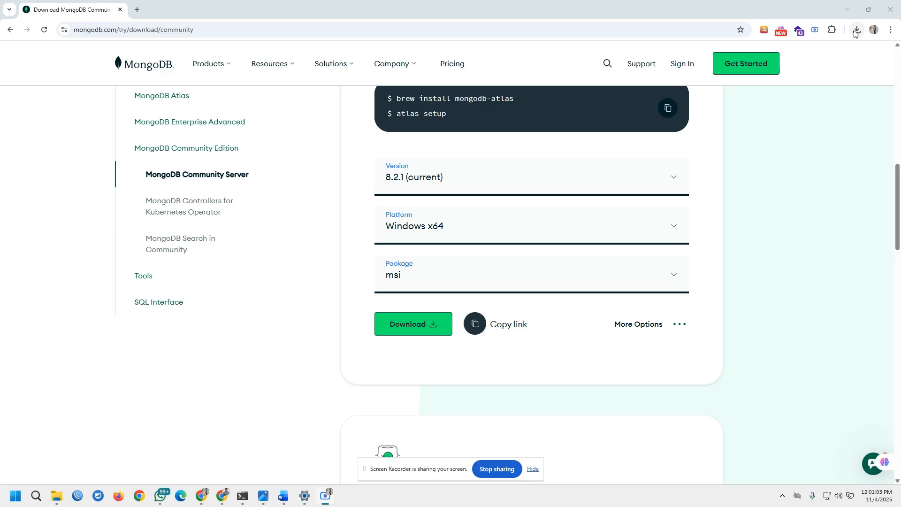
left_click(856, 31)
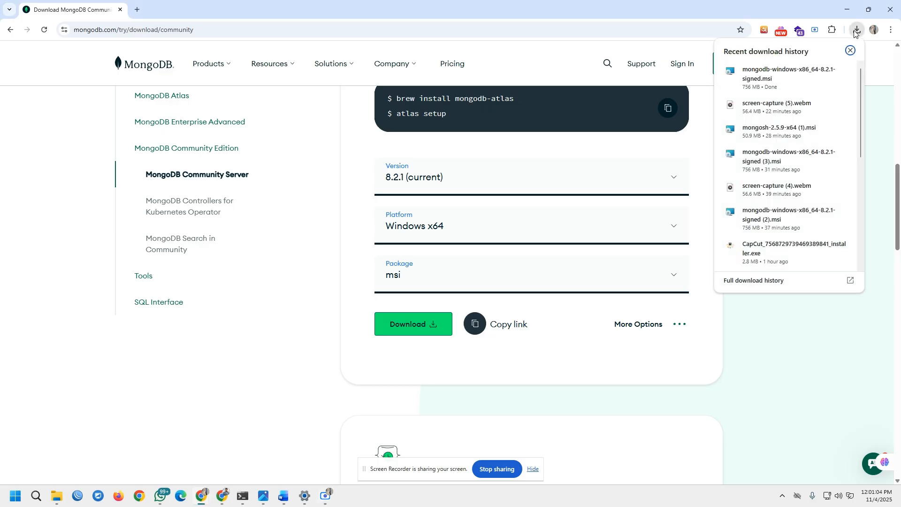
left_click(763, 85)
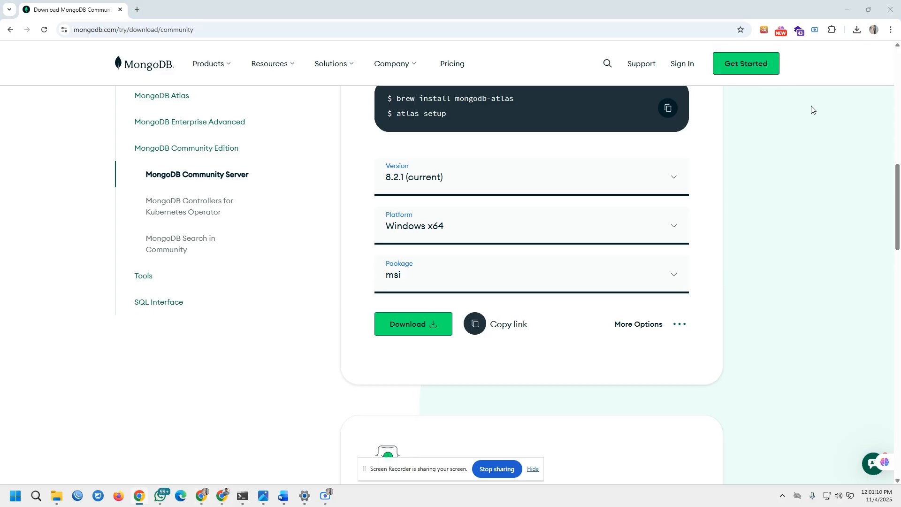
left_click(56, 496)
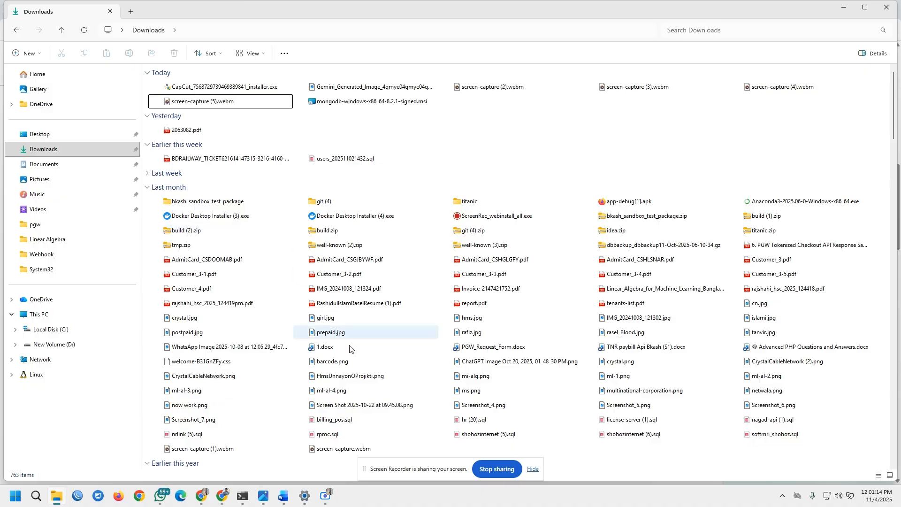
left_click(346, 495)
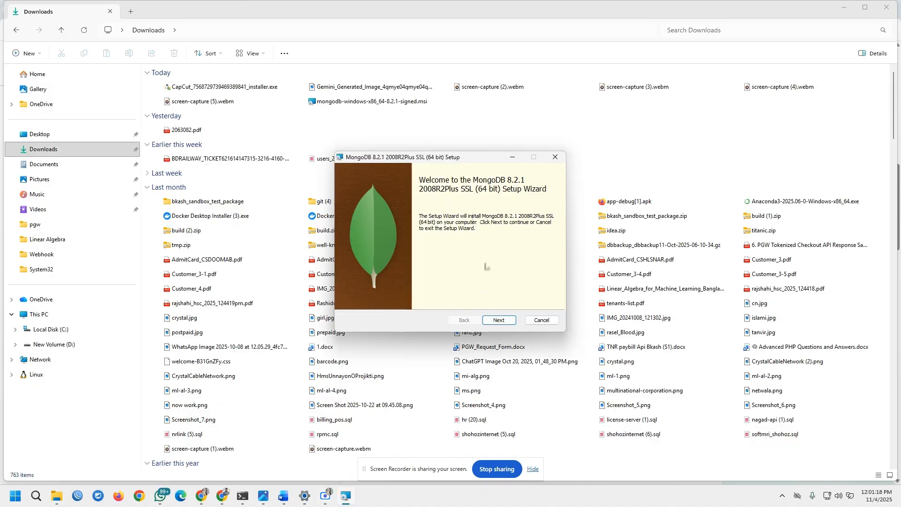
Step: Accept the license agreement in the MongoDB setup wizard and choose the Complete setup type
left_click(499, 321)
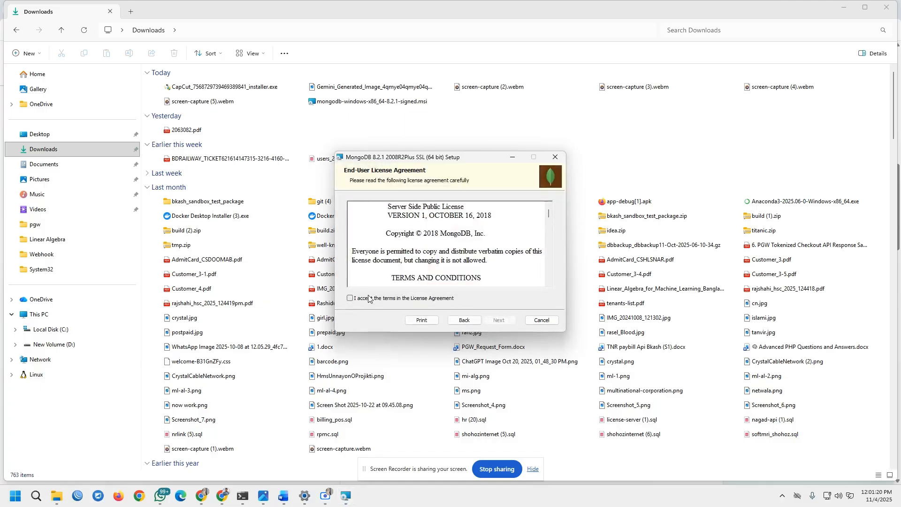
left_click(349, 299)
left_click(489, 325)
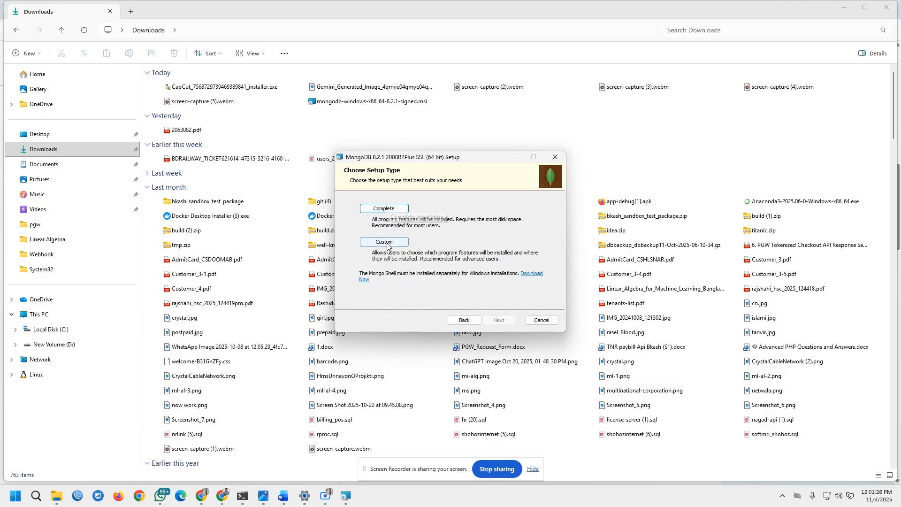
left_click(386, 210)
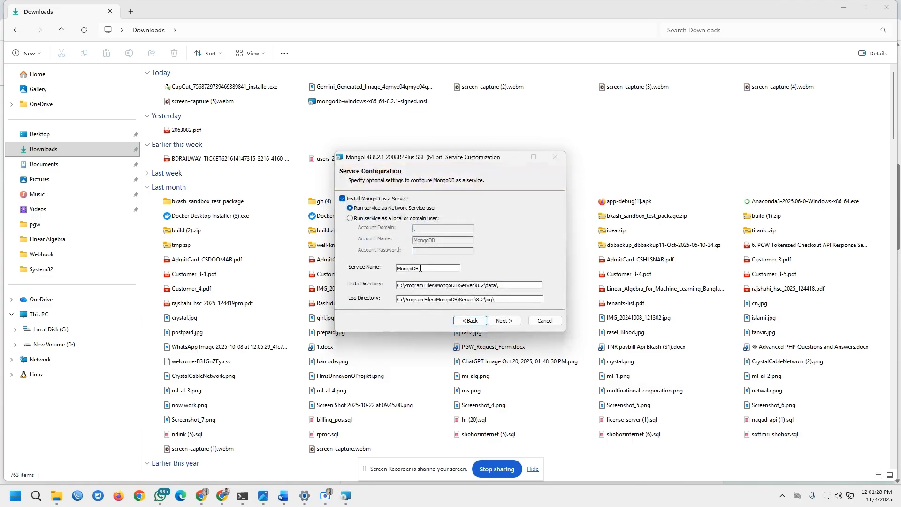
Step: Keep the default MongoDB service configuration, exclude MongoDB Compass, and run the installation through to the end
left_click(504, 321)
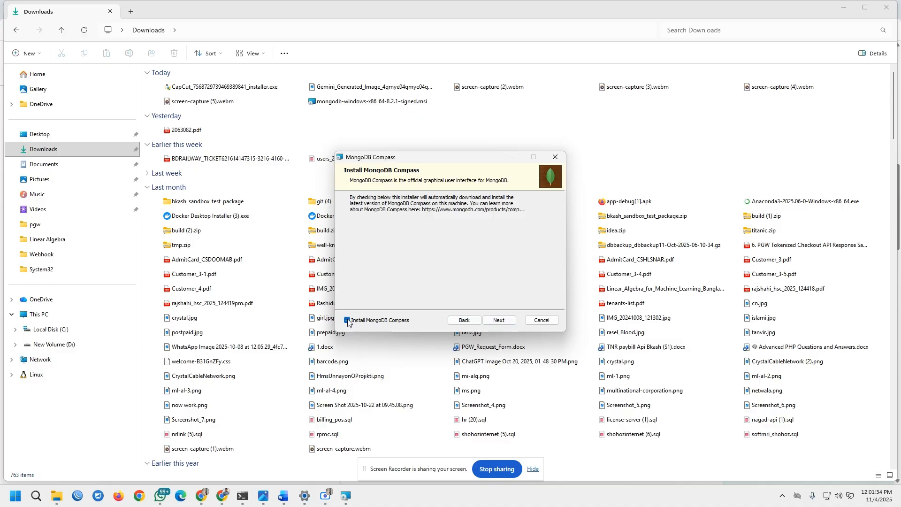
left_click(348, 321)
left_click(505, 322)
left_click(503, 323)
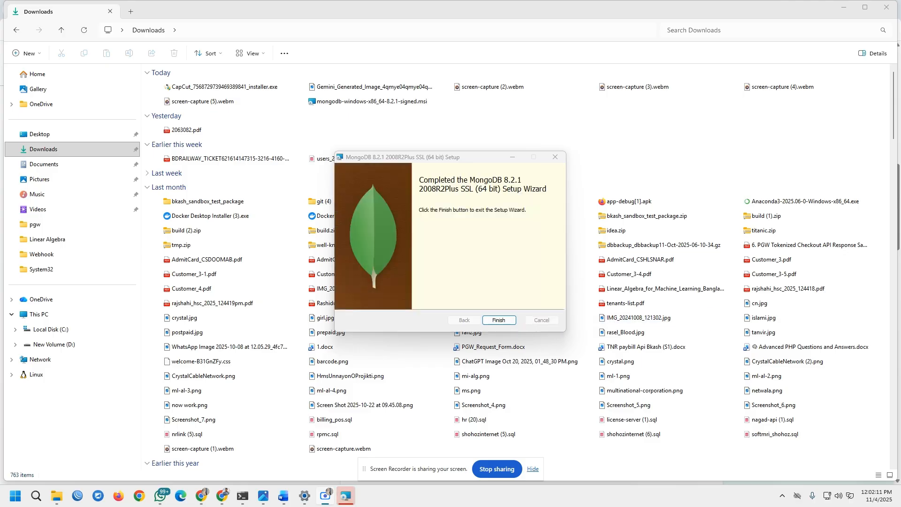
left_click(492, 324)
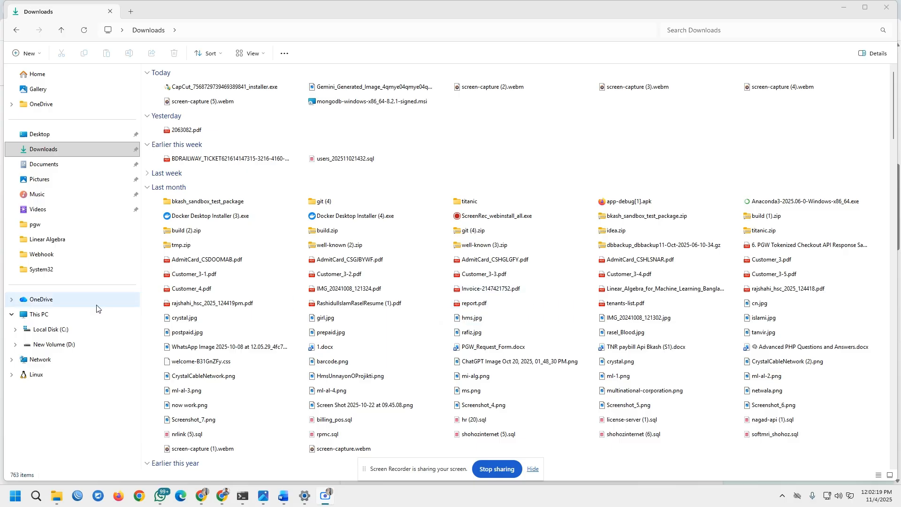
Step: Open the folder C:\Program Files\MongoDB\Server\8.2\bin in File Explorer
left_click(53, 331)
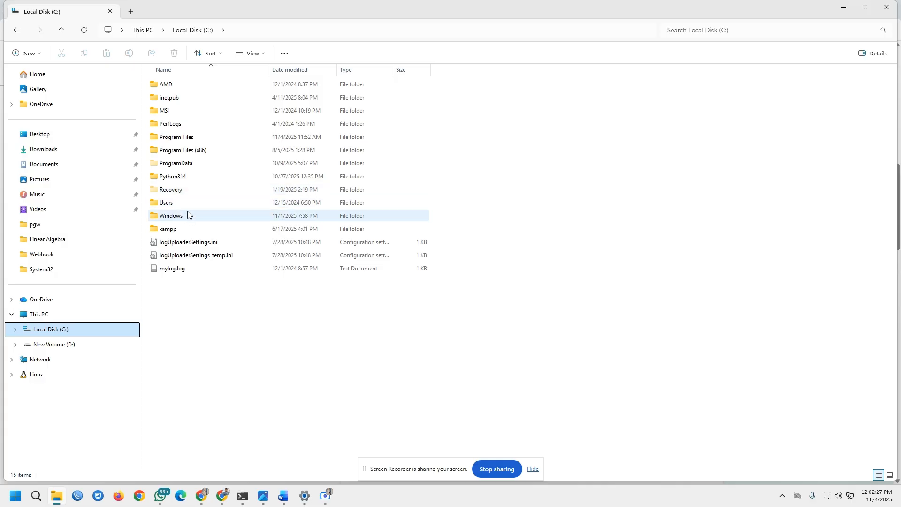
double_click(197, 139)
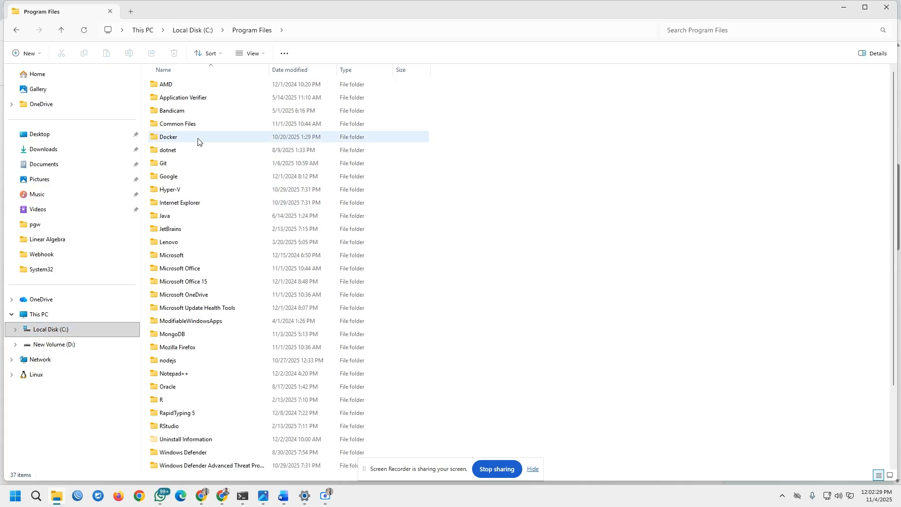
scroll(202, 240, "down", 2)
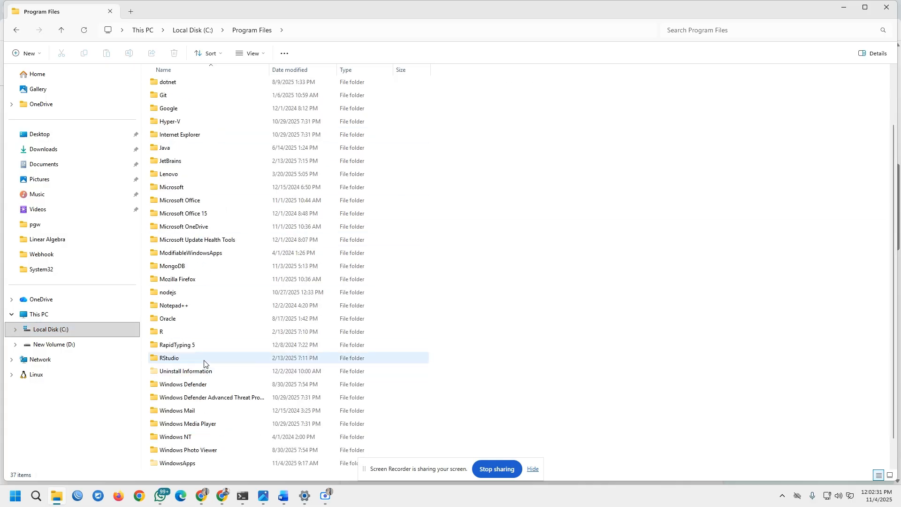
double_click(196, 271)
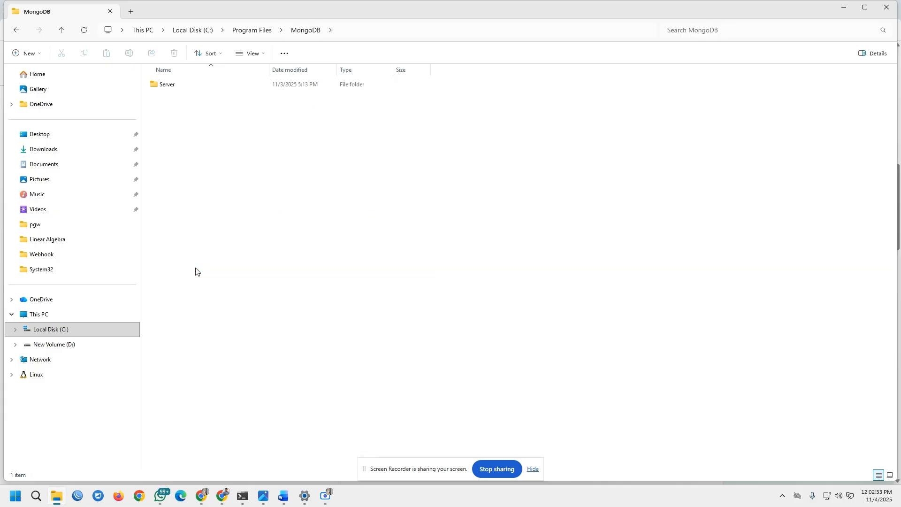
double_click(196, 85)
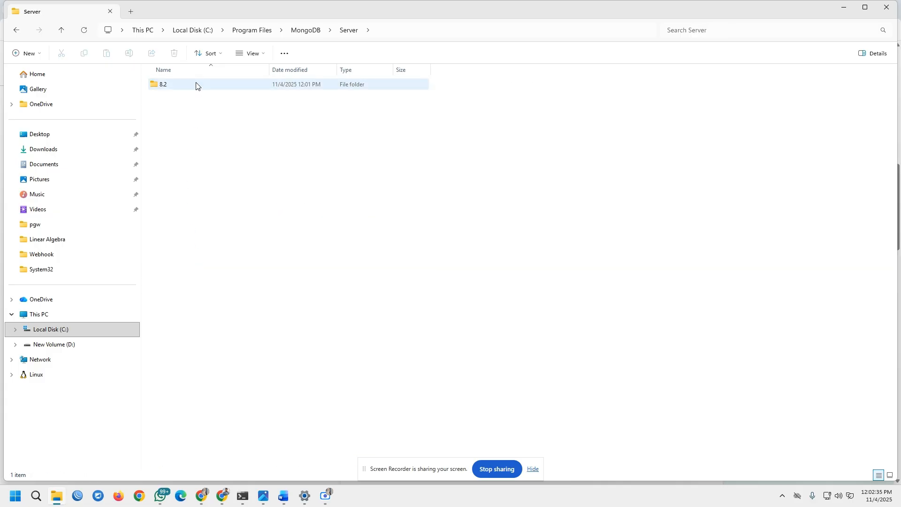
double_click(196, 86)
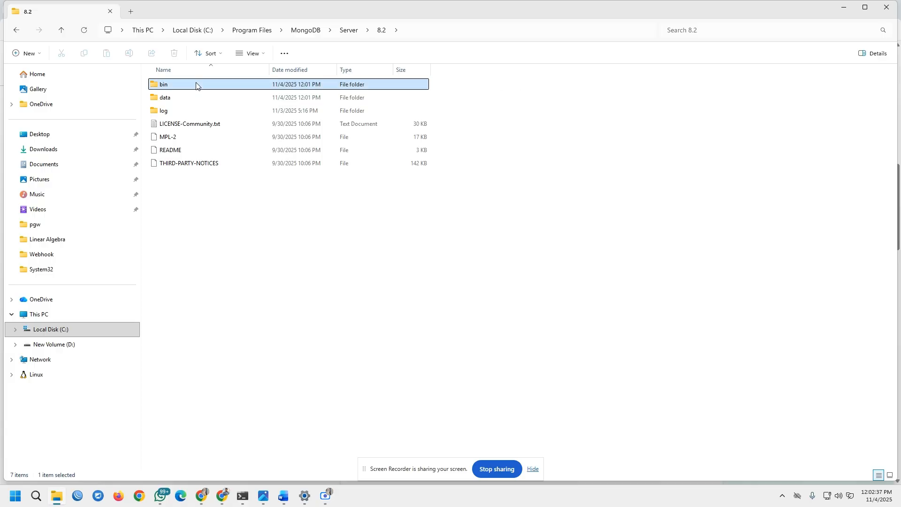
double_click(196, 85)
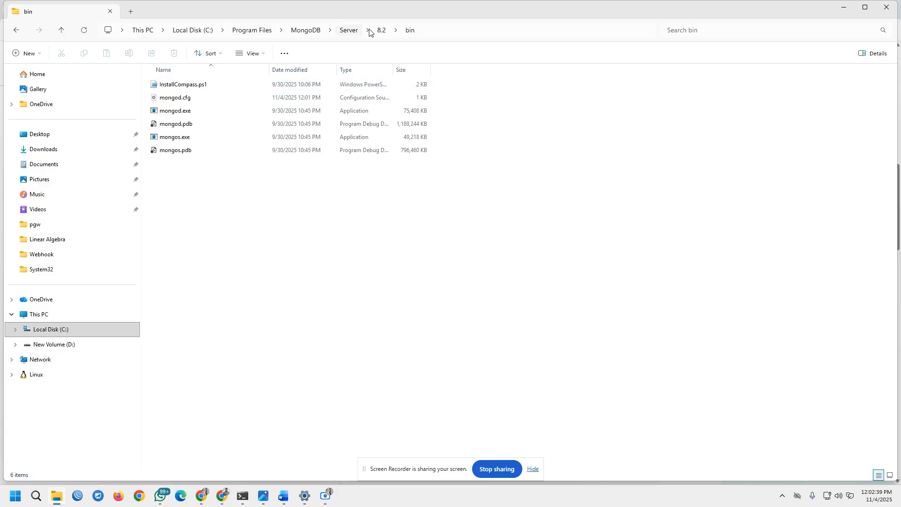
Step: Copy the full path of the MongoDB bin folder, C:\Program Files\MongoDB\Server\8.2\bin, and dismiss the chat notification
left_click(438, 28)
key("ctrl+c")
left_click(296, 28)
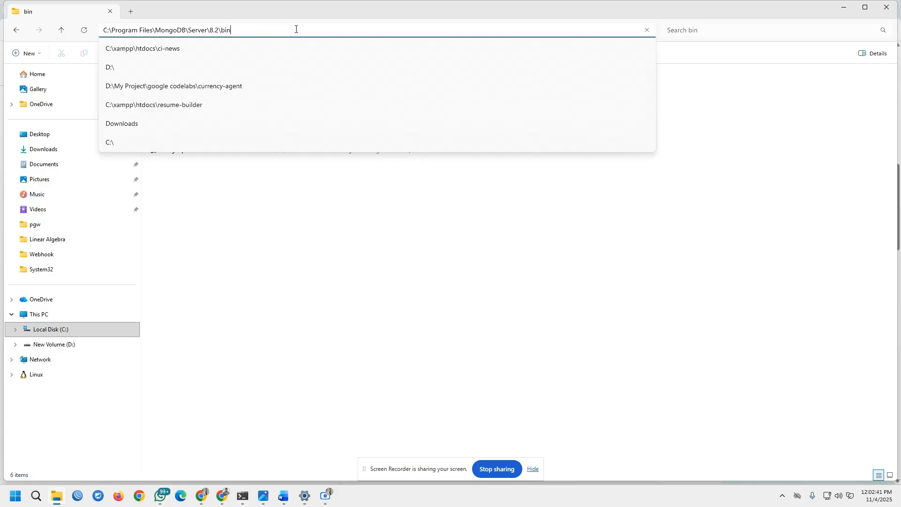
left_click_drag(252, 29, 104, 28)
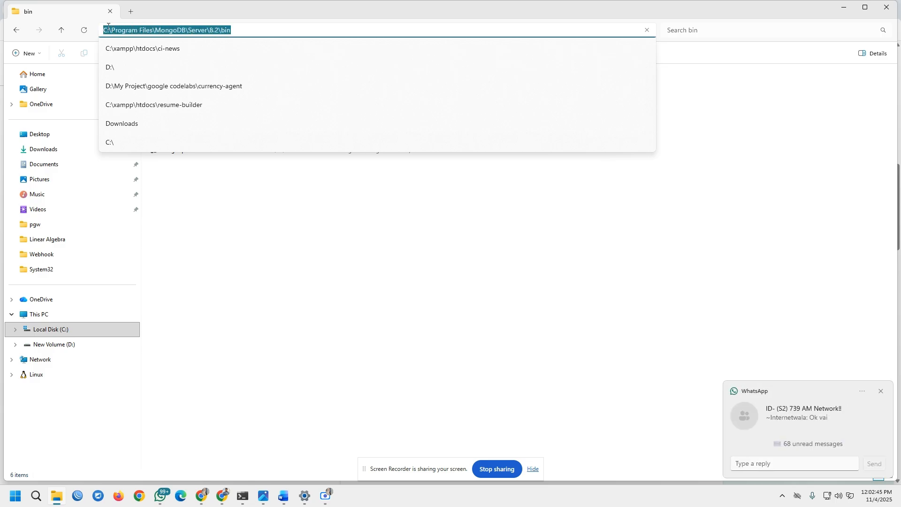
left_click(880, 392)
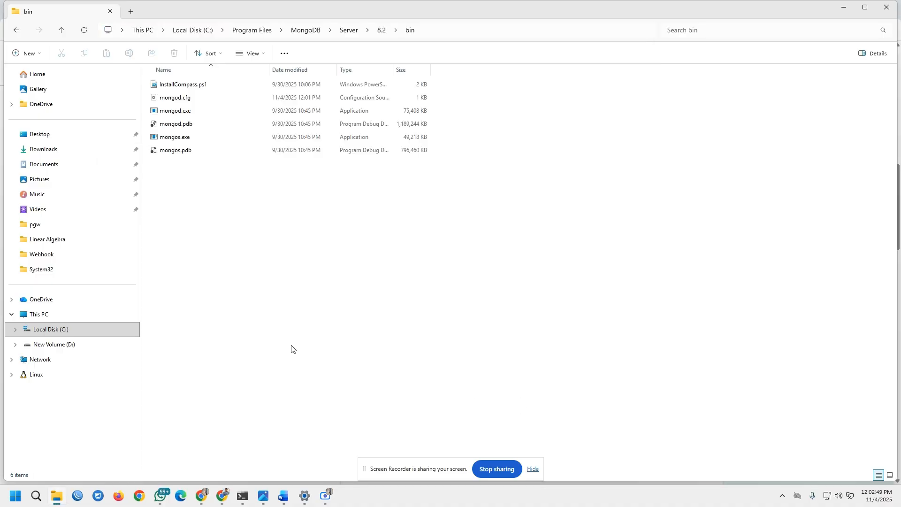
Step: Open the system Path variable for editing in the Windows environment variables, dismissing the chat notification
left_click(36, 496)
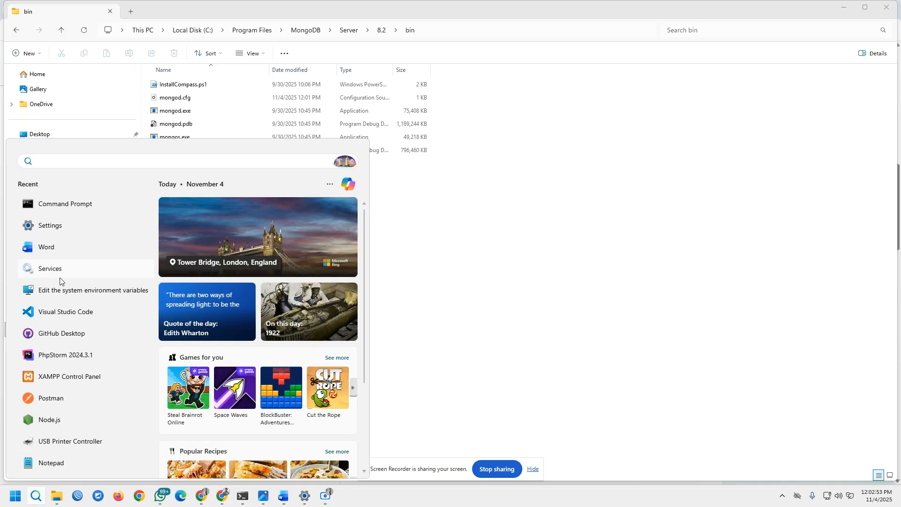
left_click(89, 290)
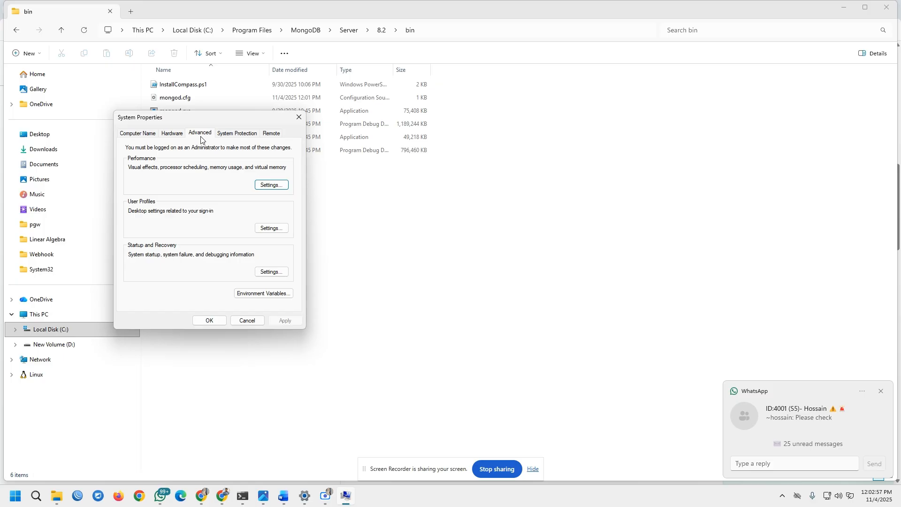
left_click(260, 293)
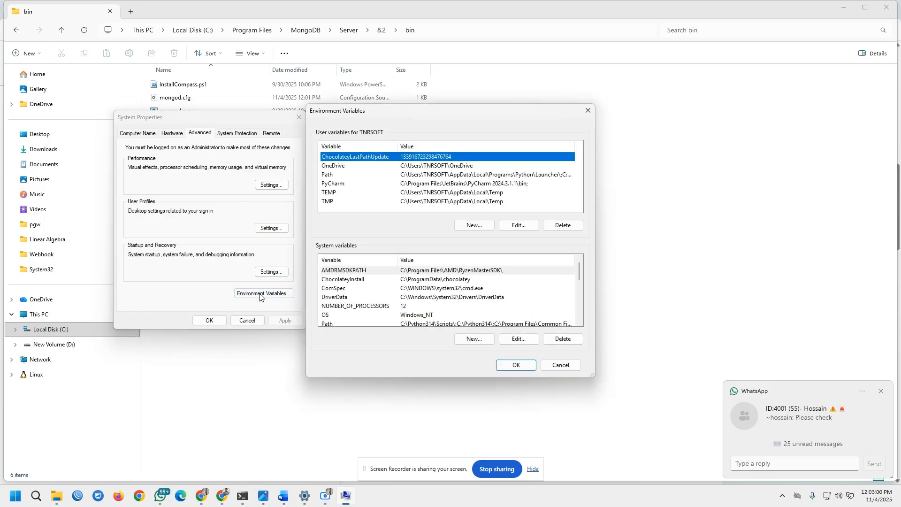
left_click(880, 391)
scroll(377, 280, "down", 1)
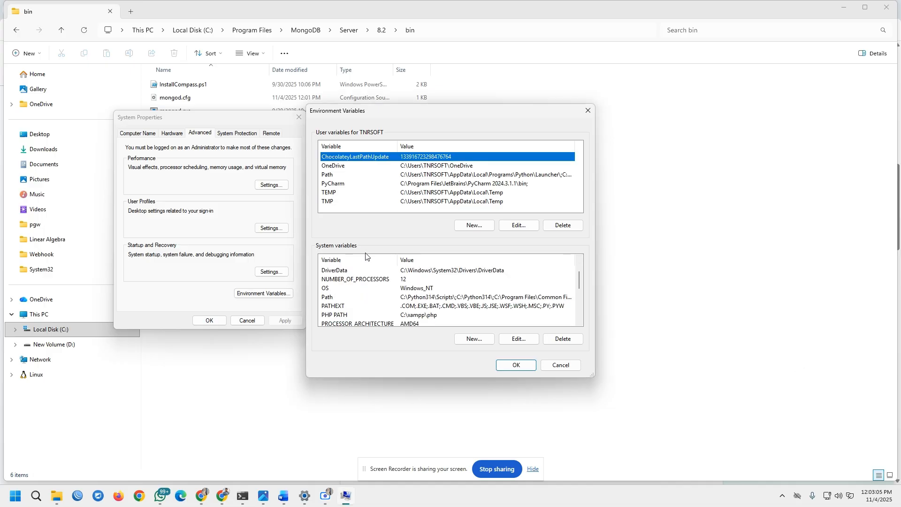
left_click(336, 300)
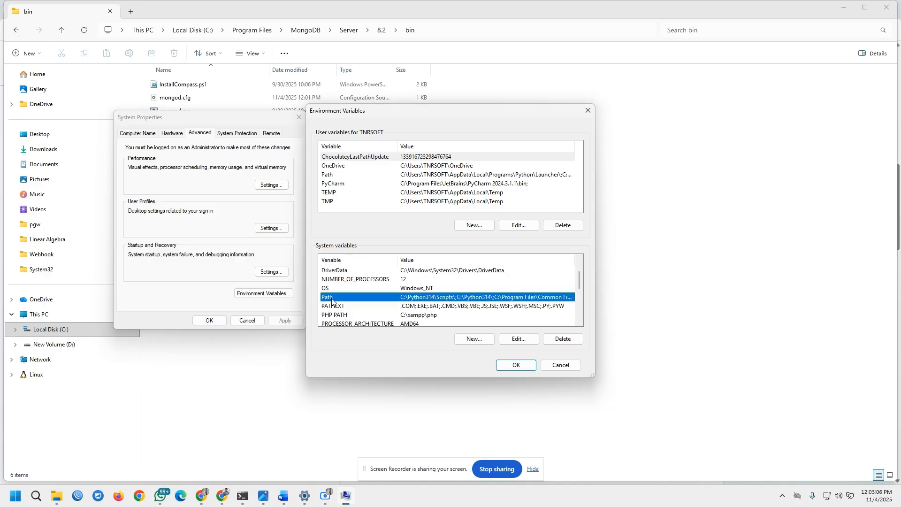
left_click(517, 338)
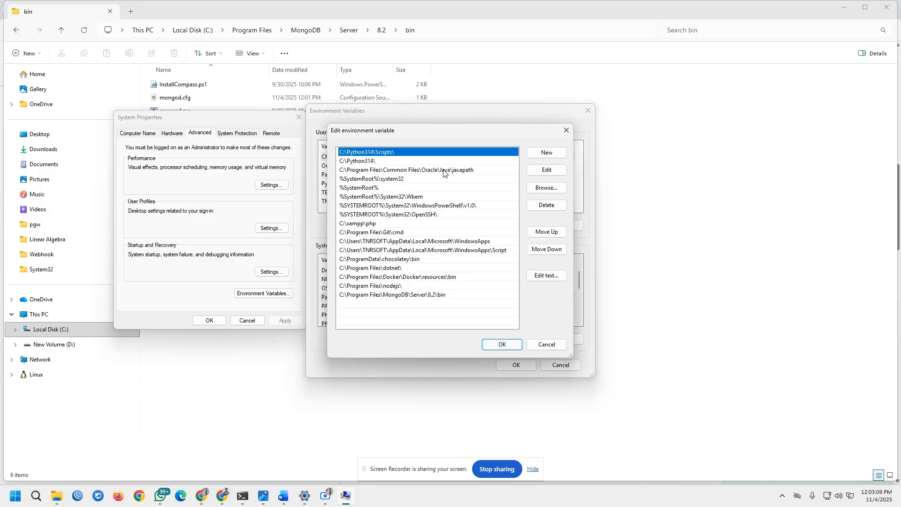
Step: Try to add C:\Program Files\MongoDB\Server\8.2\bin as a new Path entry, and erase the duplicate entry
left_click(550, 154)
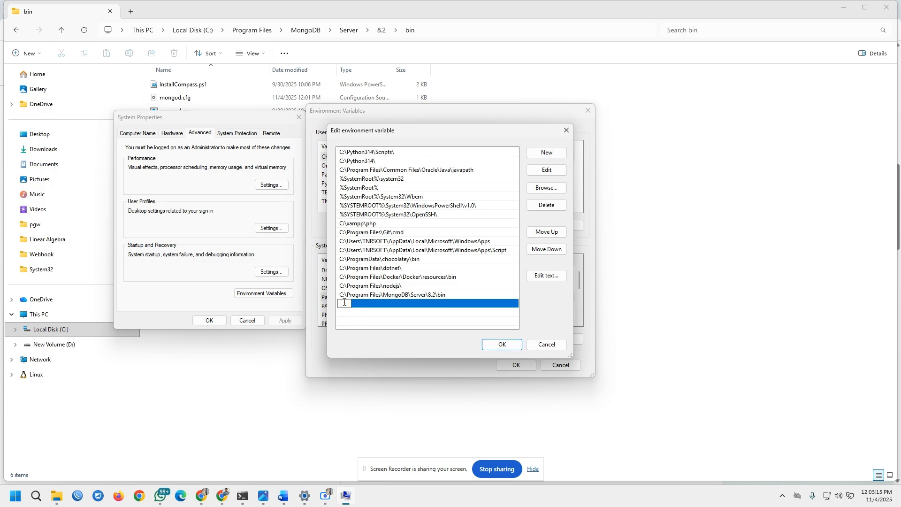
key("ctrl+v")
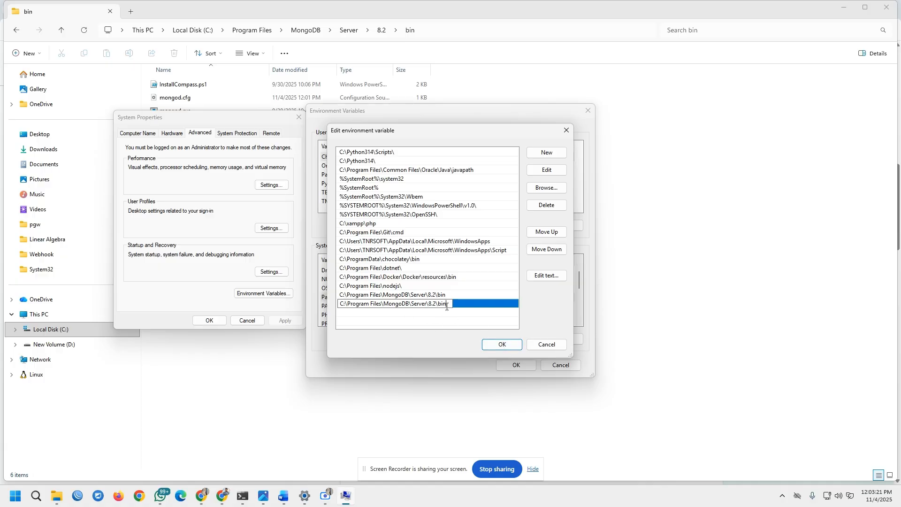
left_click_drag(449, 305, 346, 307)
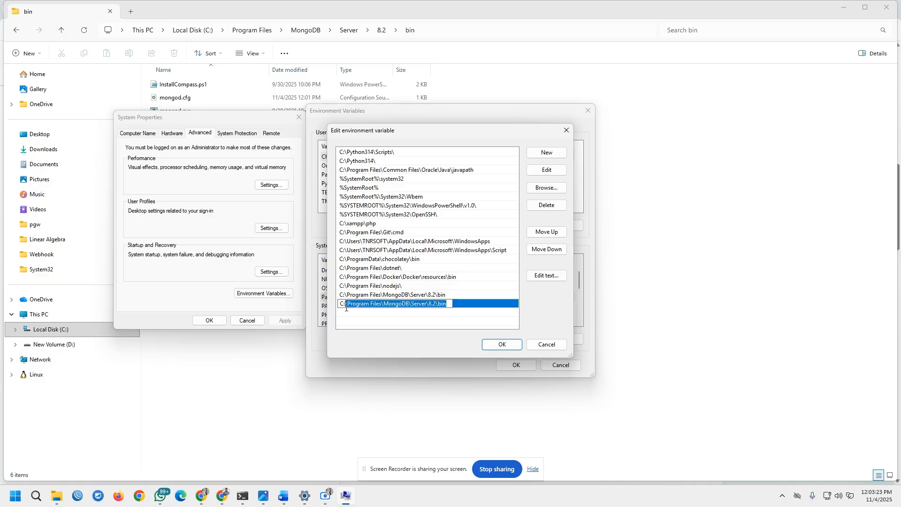
key("BackSpace")
Step: Confirm and close the Path editing, Environment Variables and System Properties dialogs
left_click(496, 345)
left_click(516, 366)
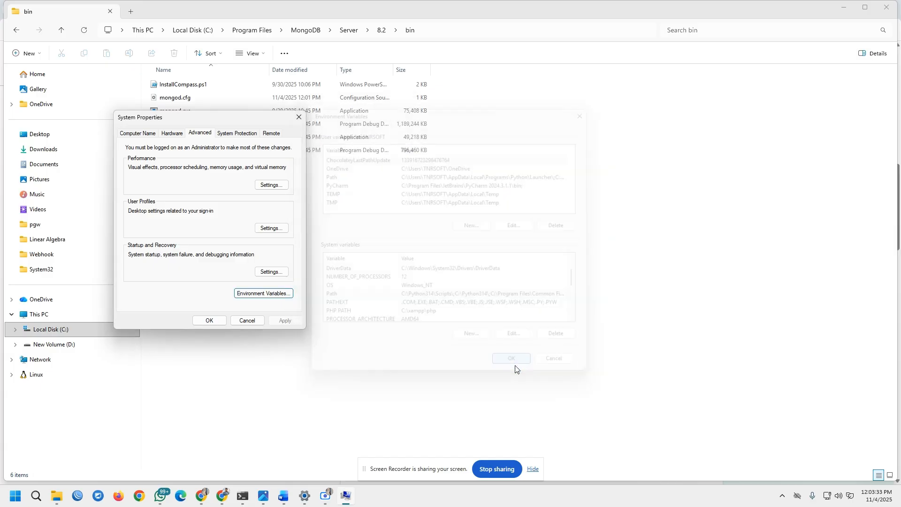
left_click(201, 321)
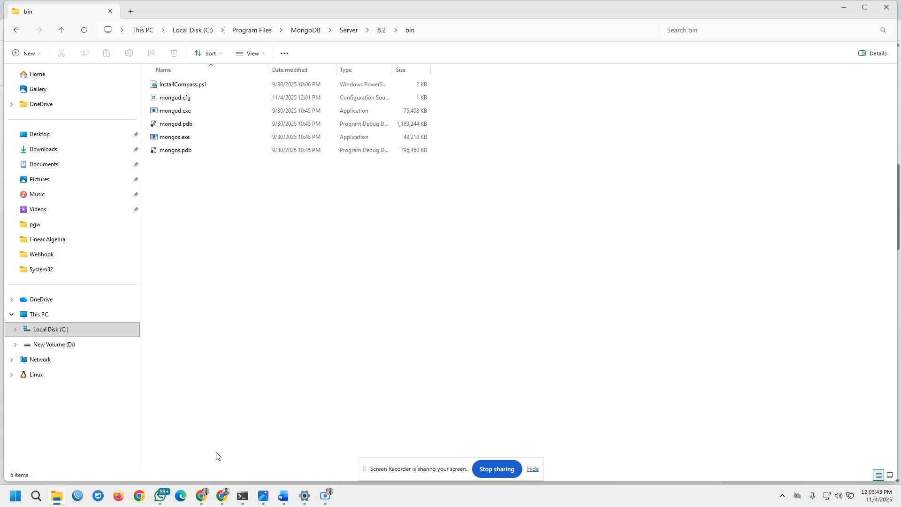
Step: Switch to Chrome, search Google for "mongodb shell", and open the MongoDB Shell Download page
mouse_move(202, 496)
left_click(177, 409)
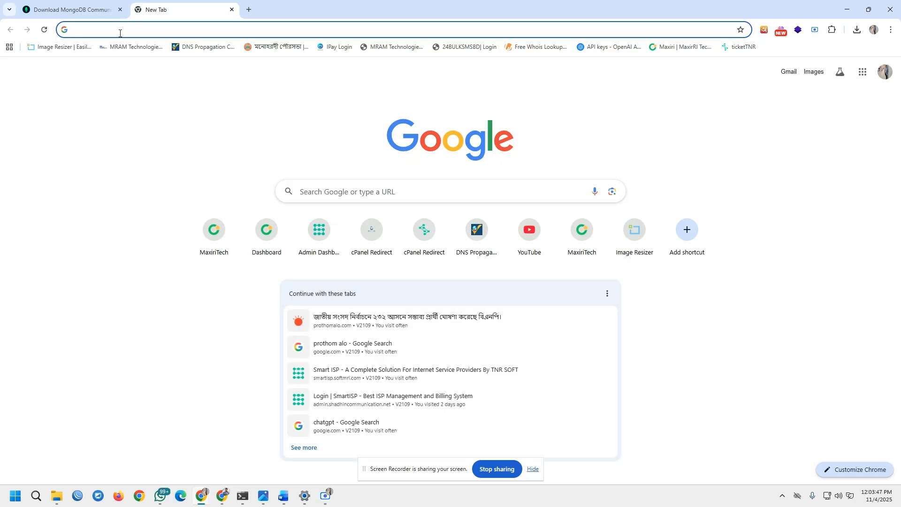
left_click(119, 31)
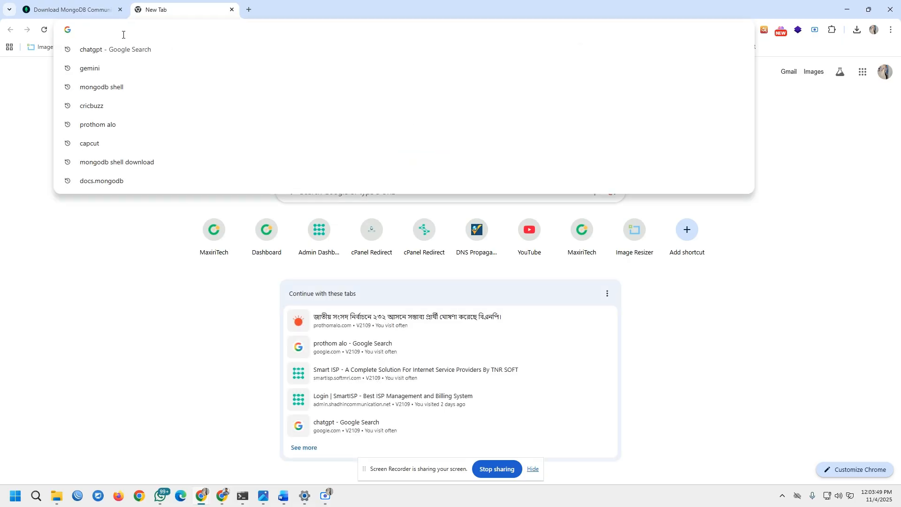
type("mongodb.com")
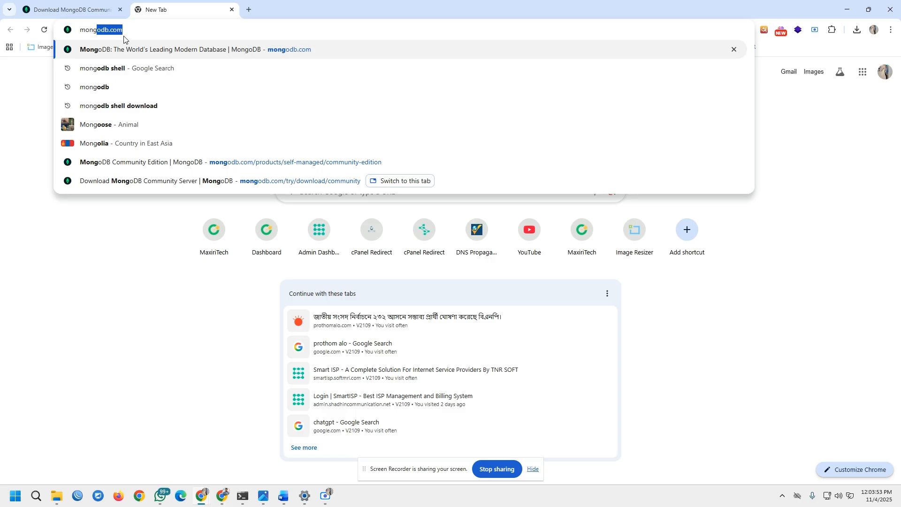
left_click(100, 74)
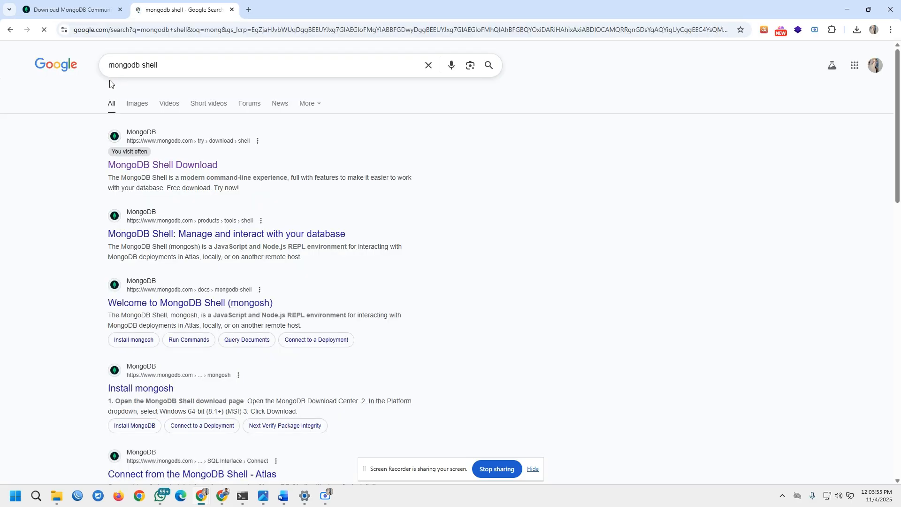
left_click(154, 165)
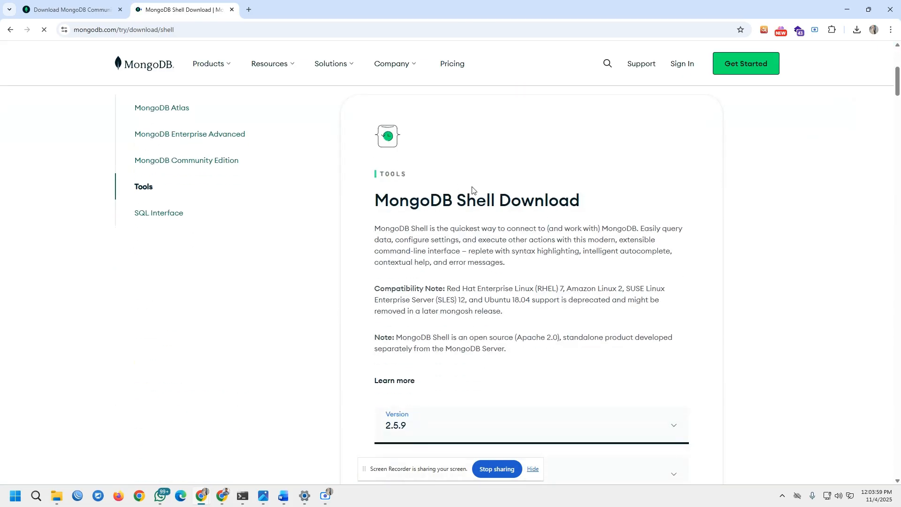
Step: Download MongoDB Shell 2.5.9 for Windows x64 (10+) as an msi package
scroll(492, 219, "down", 3)
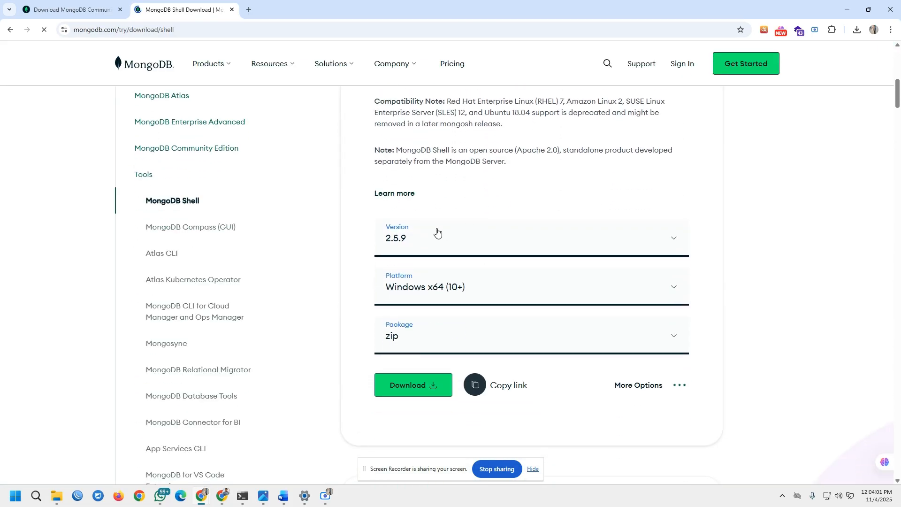
scroll(478, 224, "down", 1)
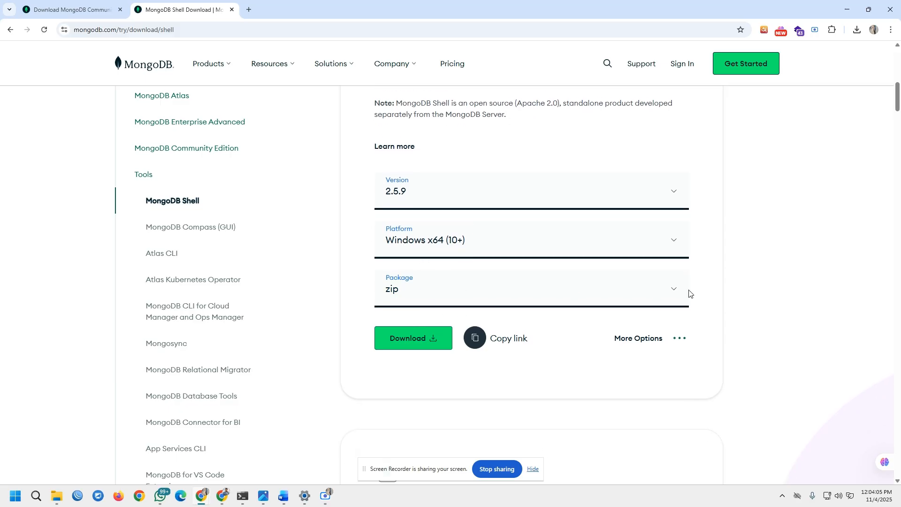
left_click(671, 295)
left_click(395, 337)
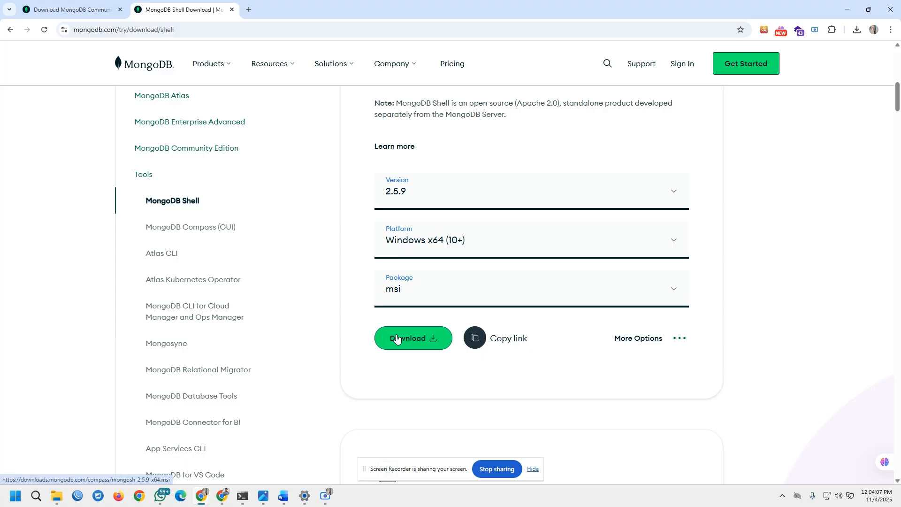
left_click(411, 348)
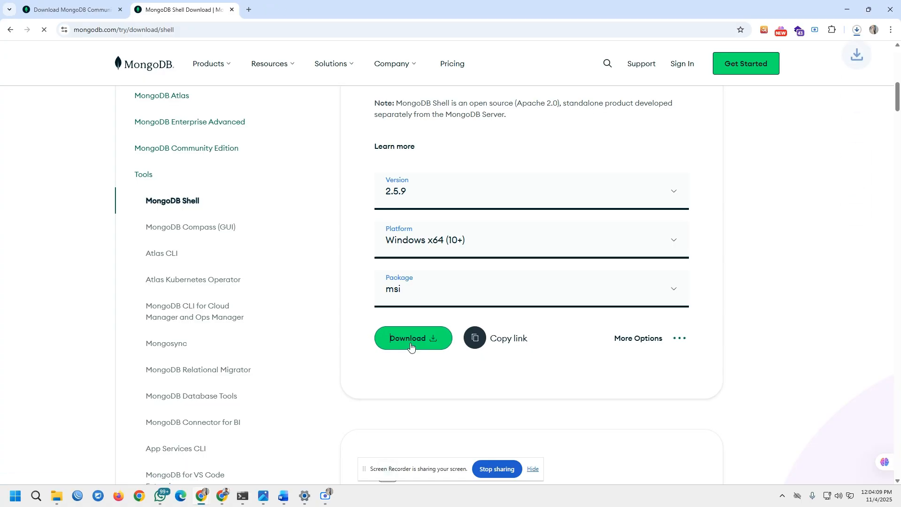
Step: Run the downloaded mongosh-2.5.9-x64.msi, disable the single-user install so it goes to C:\Program Files\mongosh\, and complete the installation
left_click(857, 30)
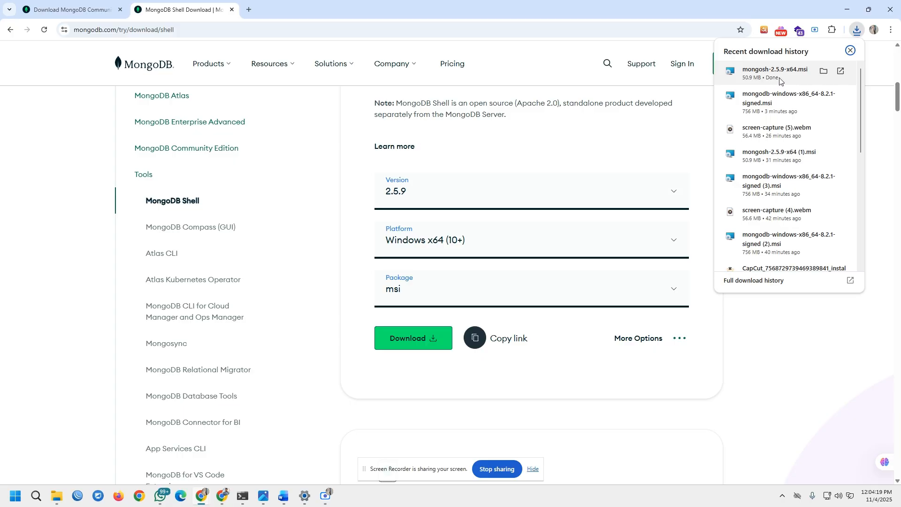
left_click(763, 78)
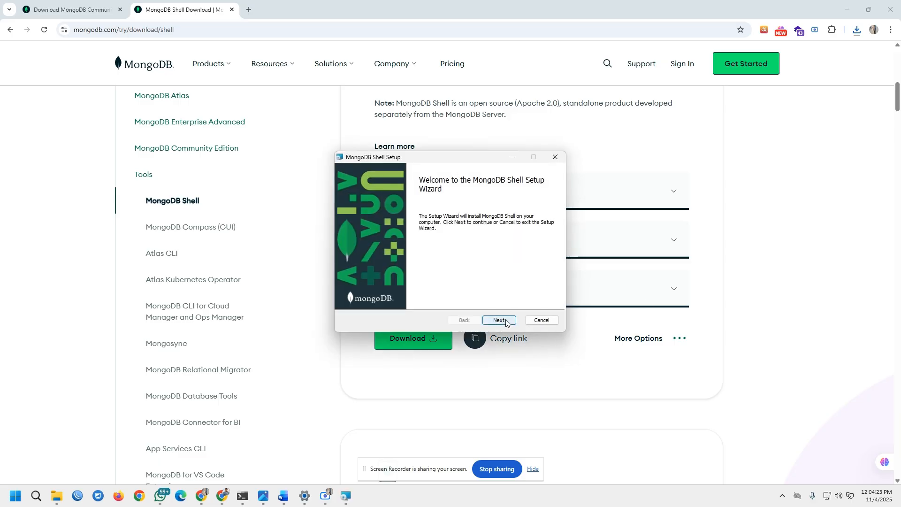
left_click(506, 323)
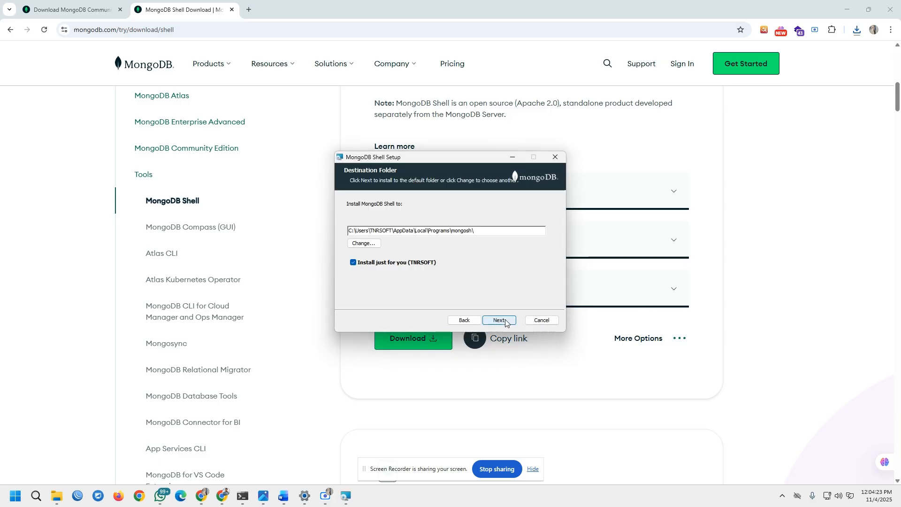
left_click(353, 264)
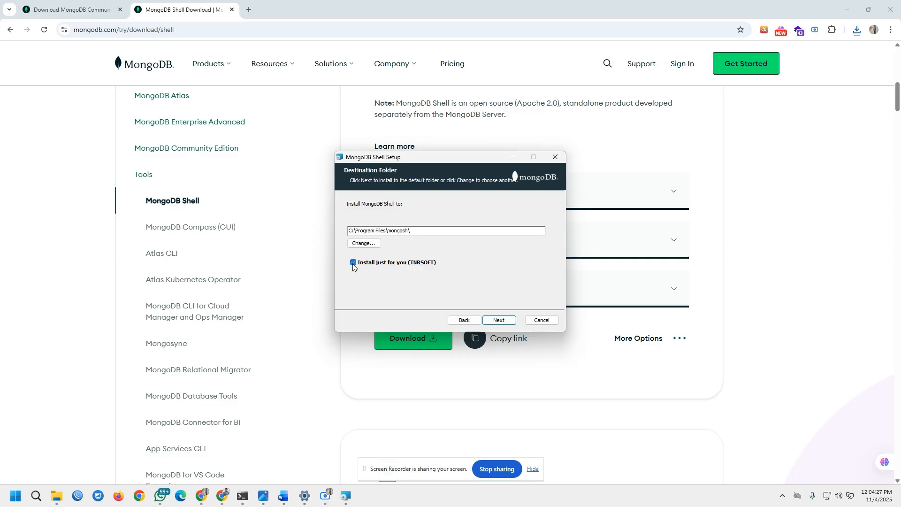
left_click(496, 322)
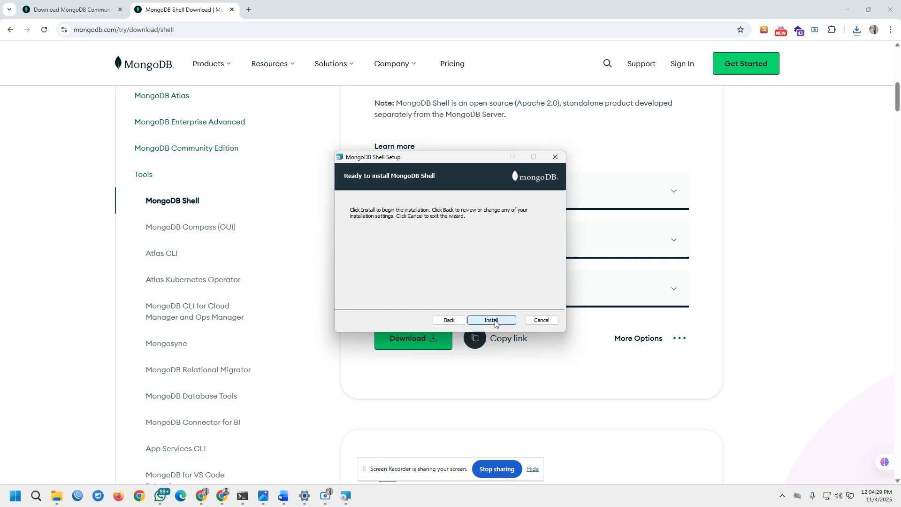
left_click(493, 321)
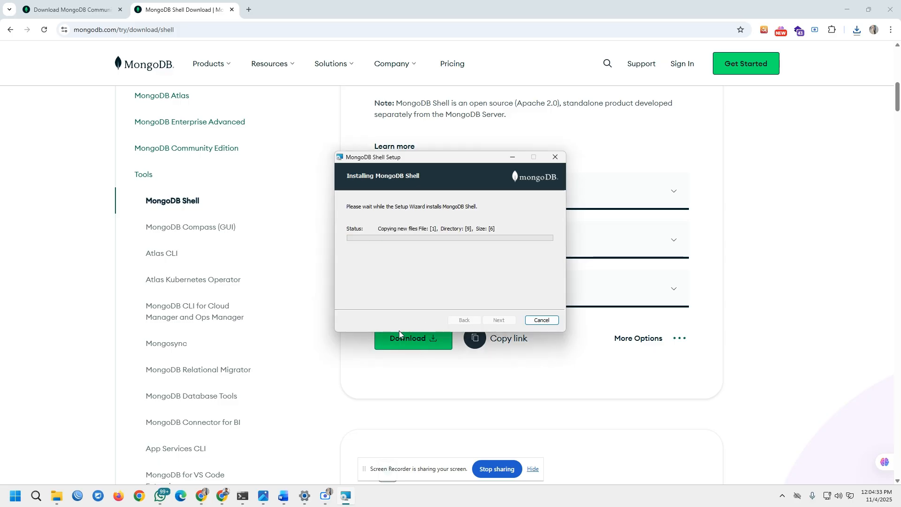
left_click(498, 320)
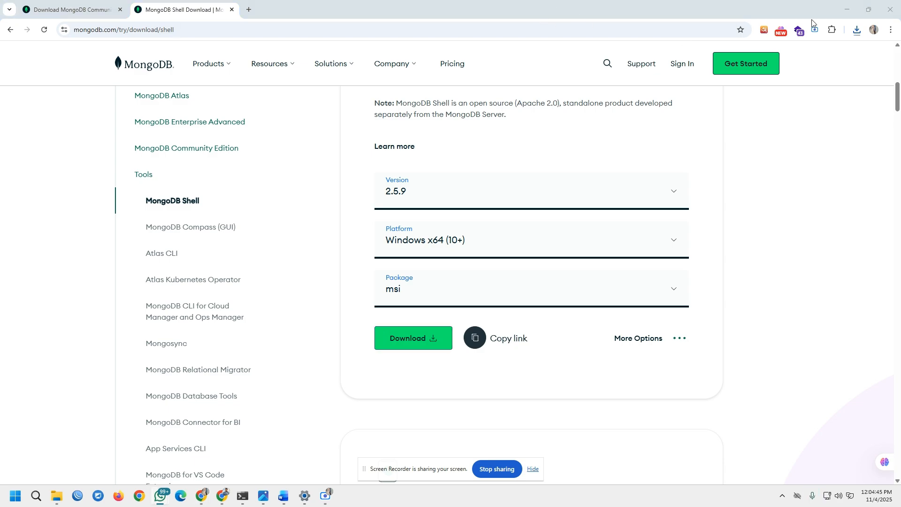
Step: Open Command Prompt, check the installed MongoDB server version with mongod --version, and clear the screen with cls
left_click(36, 496)
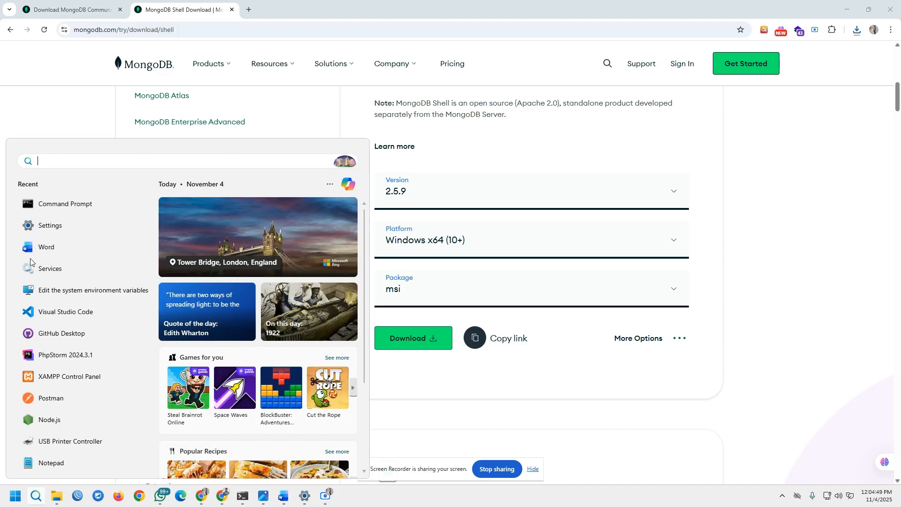
left_click(58, 211)
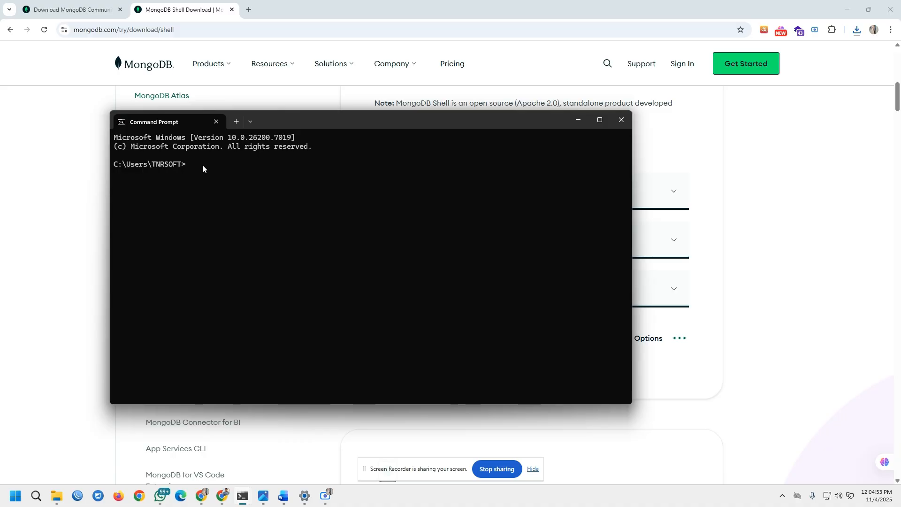
type("mongod --version")
key("Return")
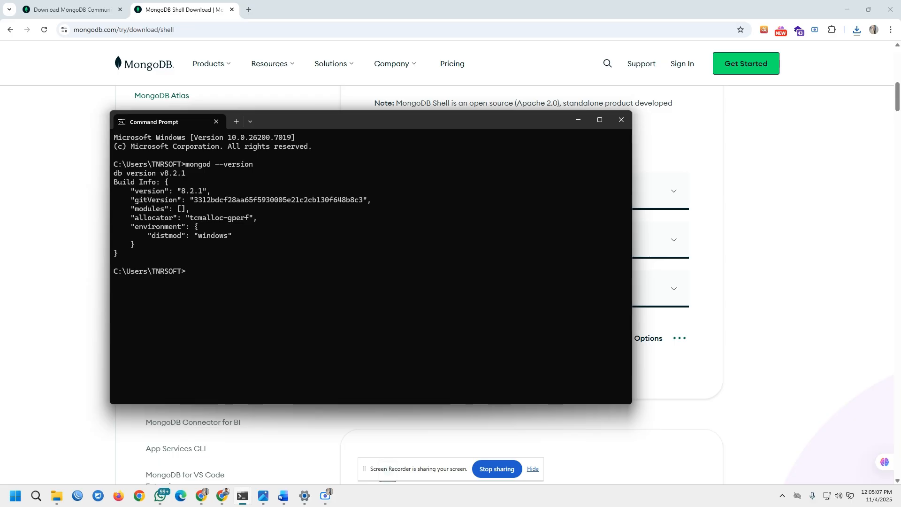
type("cls")
key("Return")
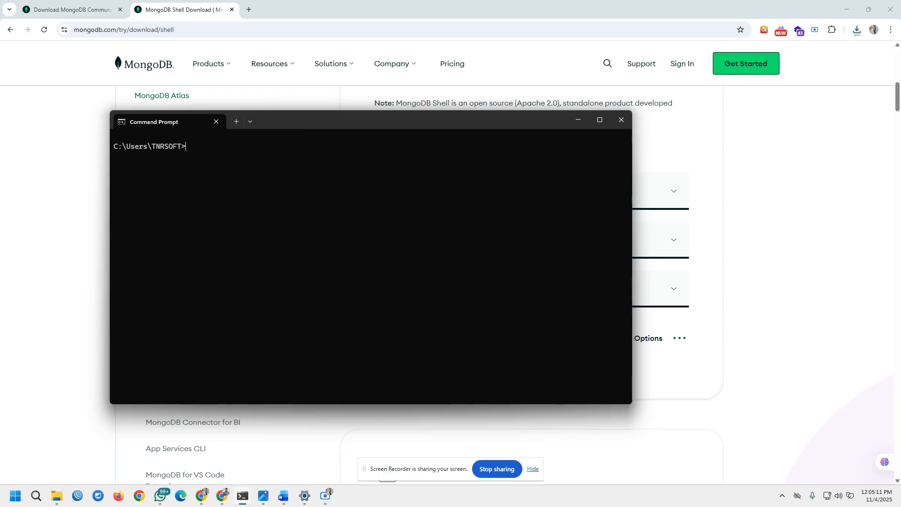
Step: Start the MongoDB Shell with mongosh and list the databases with show dbs
type("m")
key("BackSpace")
type("mongosh")
key("Return")
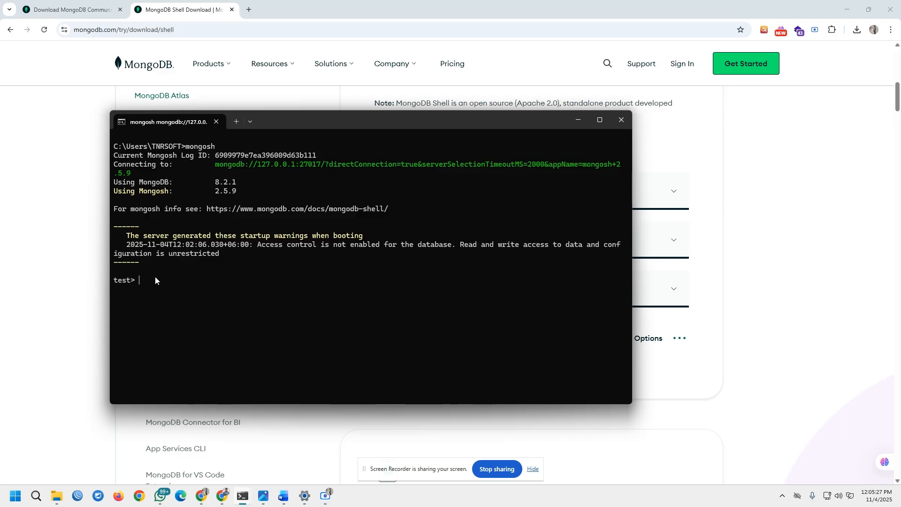
type("show dbs")
key("Return")
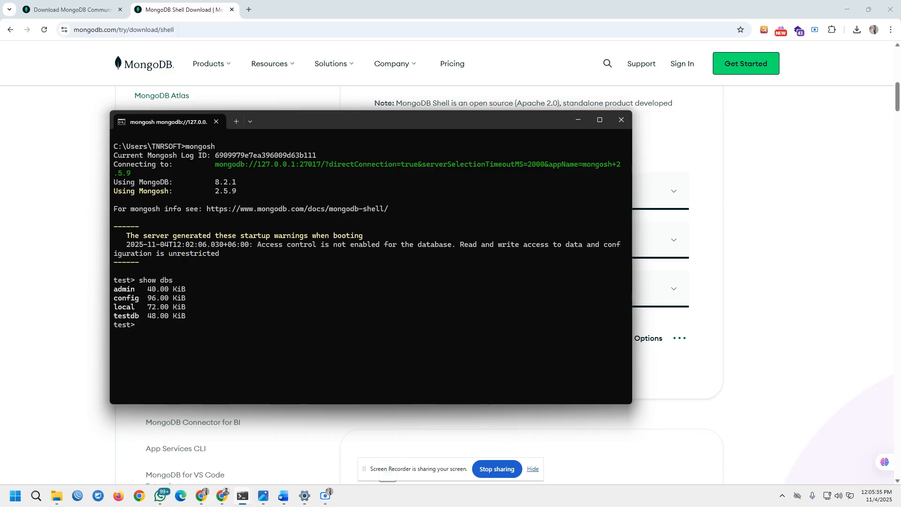